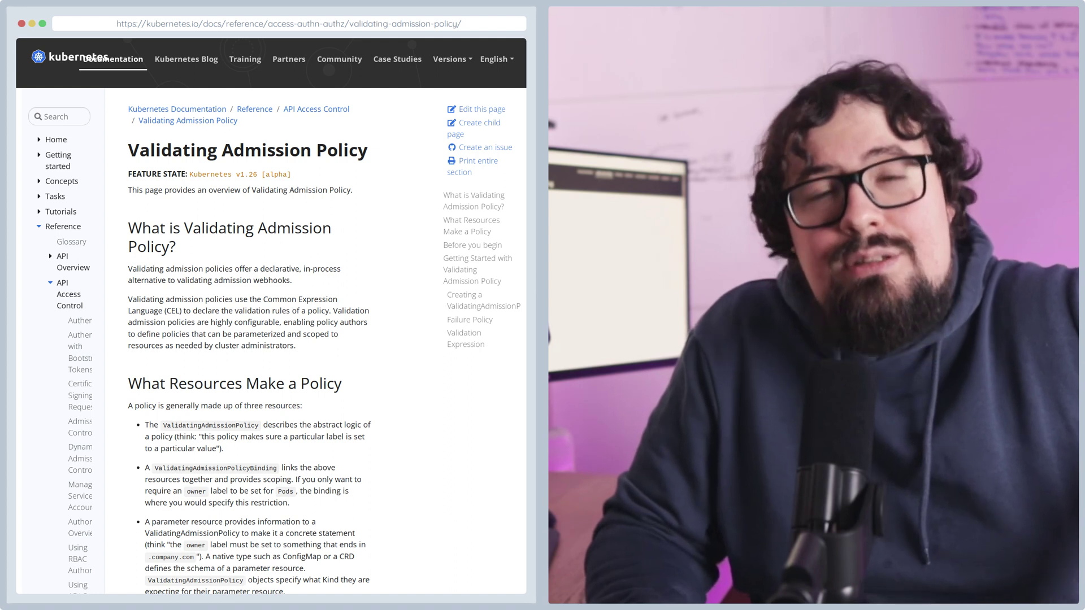
scroll(271, 339, "down", 5)
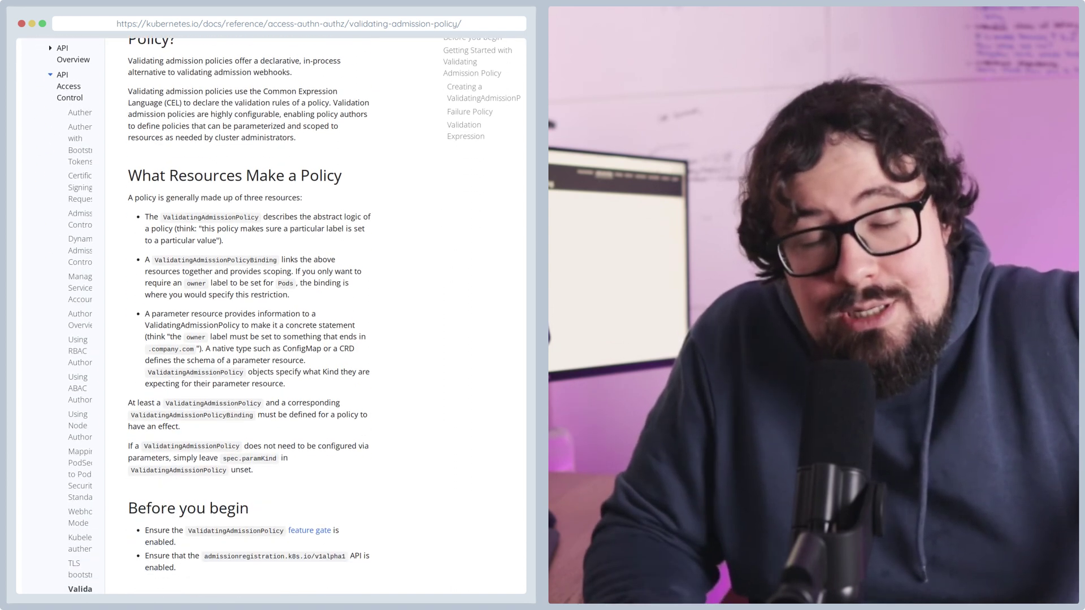
scroll(272, 340, "down", 5)
scroll(271, 339, "down", 5)
scroll(271, 339, "down", 5)
scroll(272, 339, "down", 1)
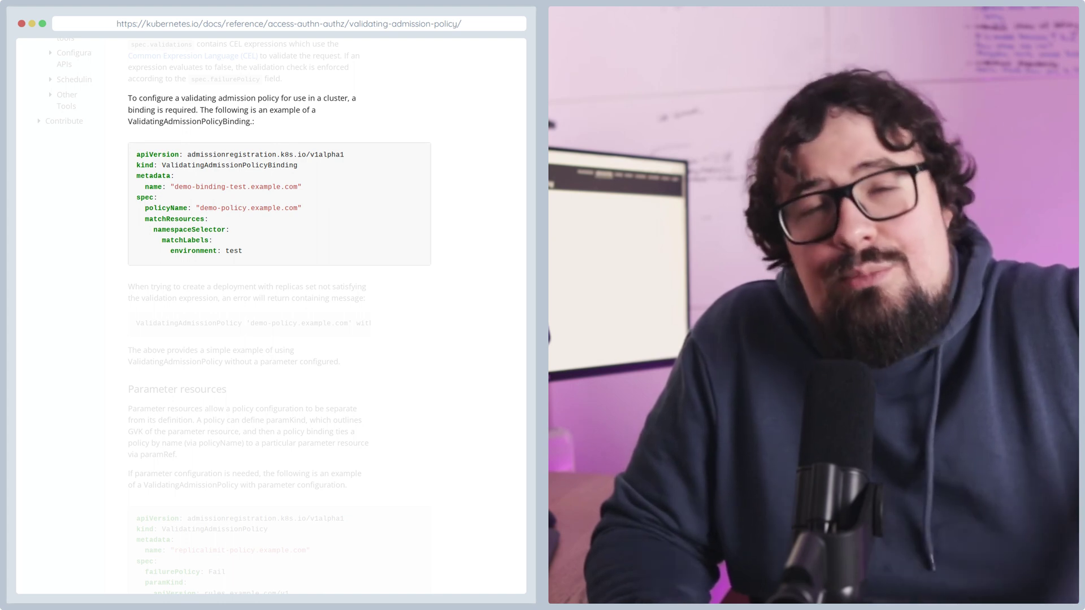
scroll(280, 314, "down", 8)
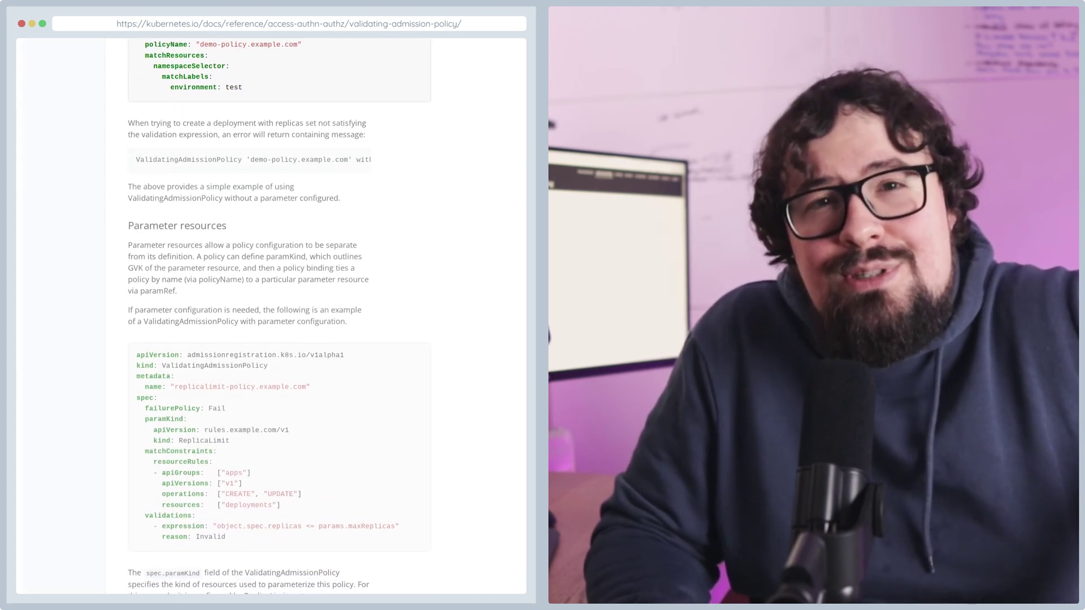
scroll(280, 314, "down", 8)
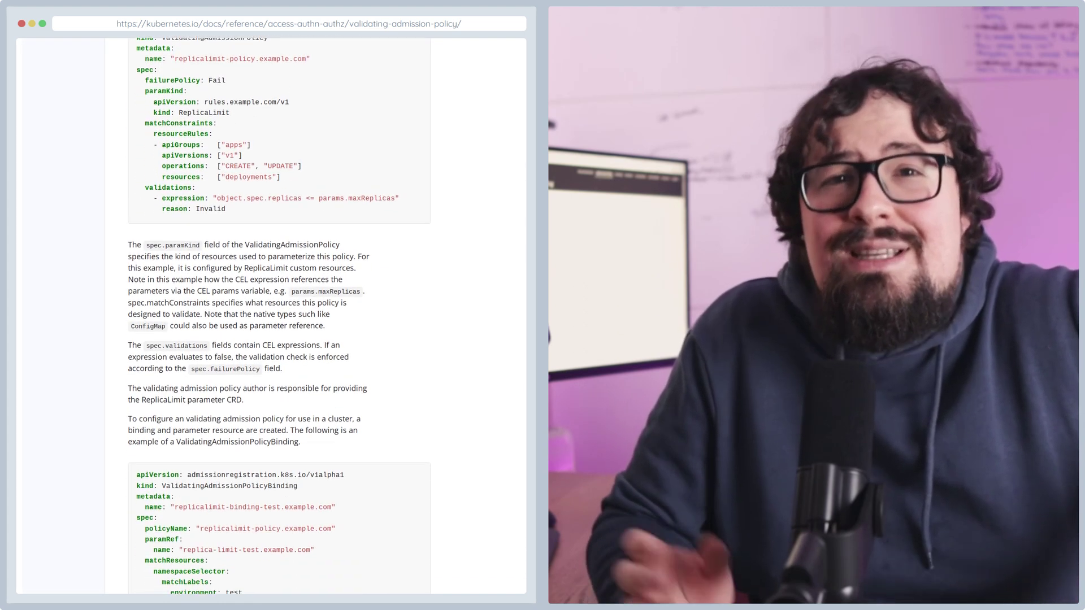
scroll(281, 313, "down", 8)
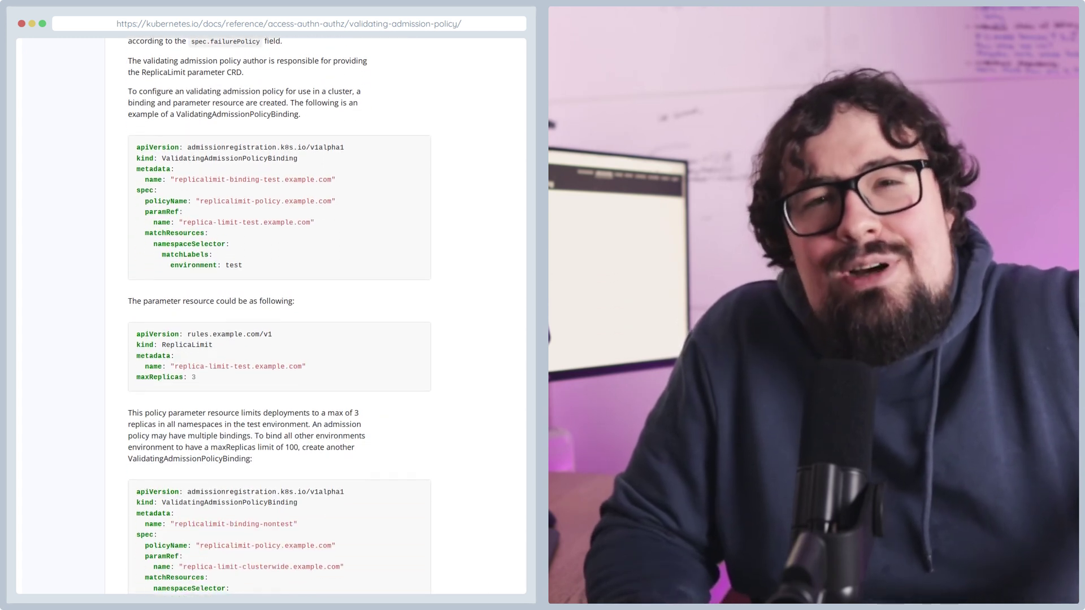
scroll(280, 314, "down", 8)
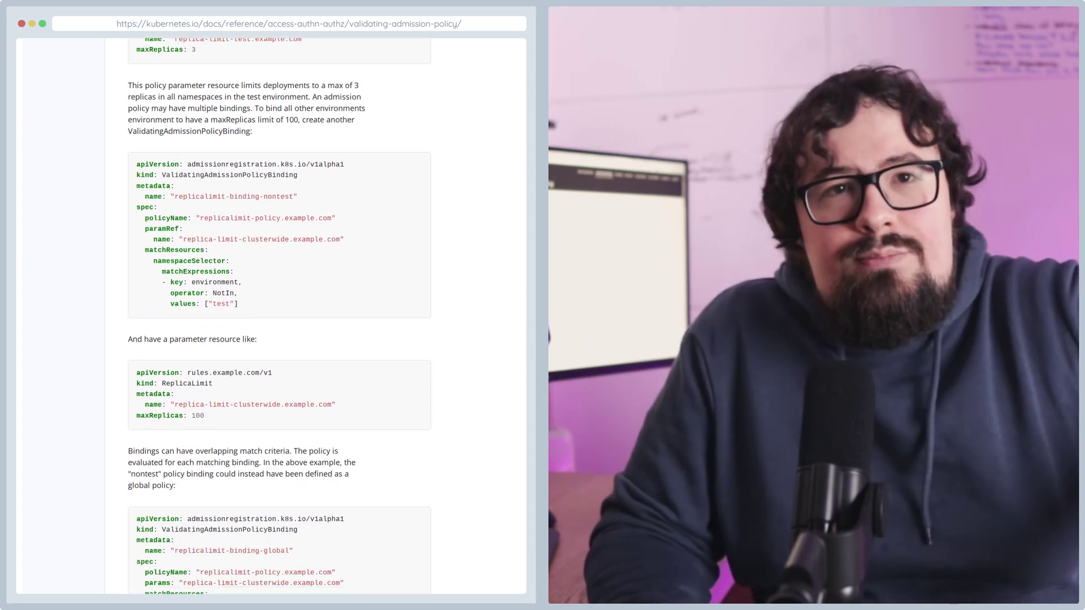
scroll(281, 314, "down", 8)
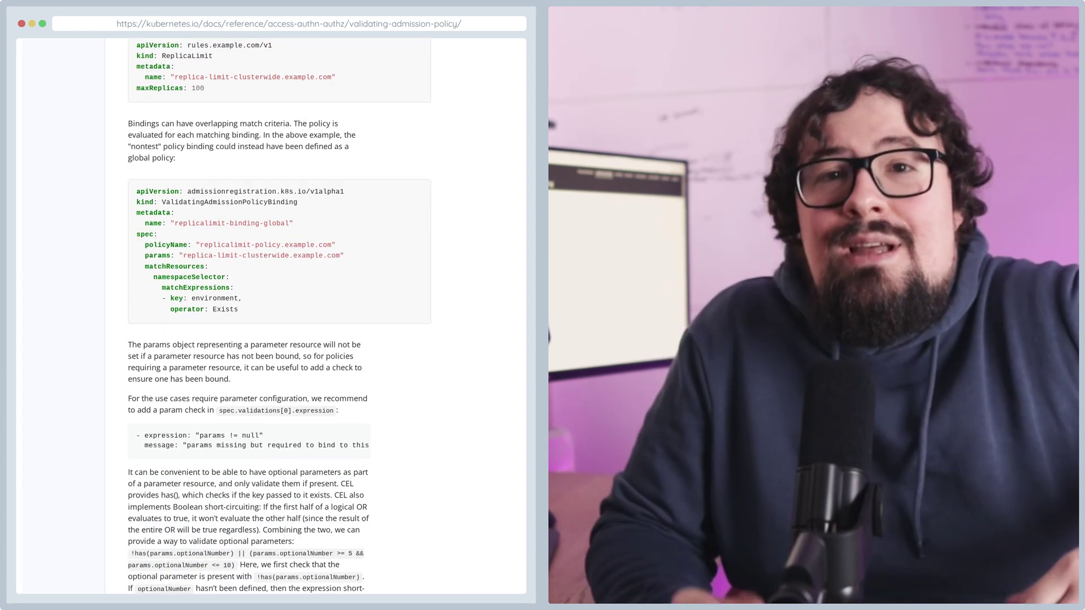
scroll(281, 314, "down", 8)
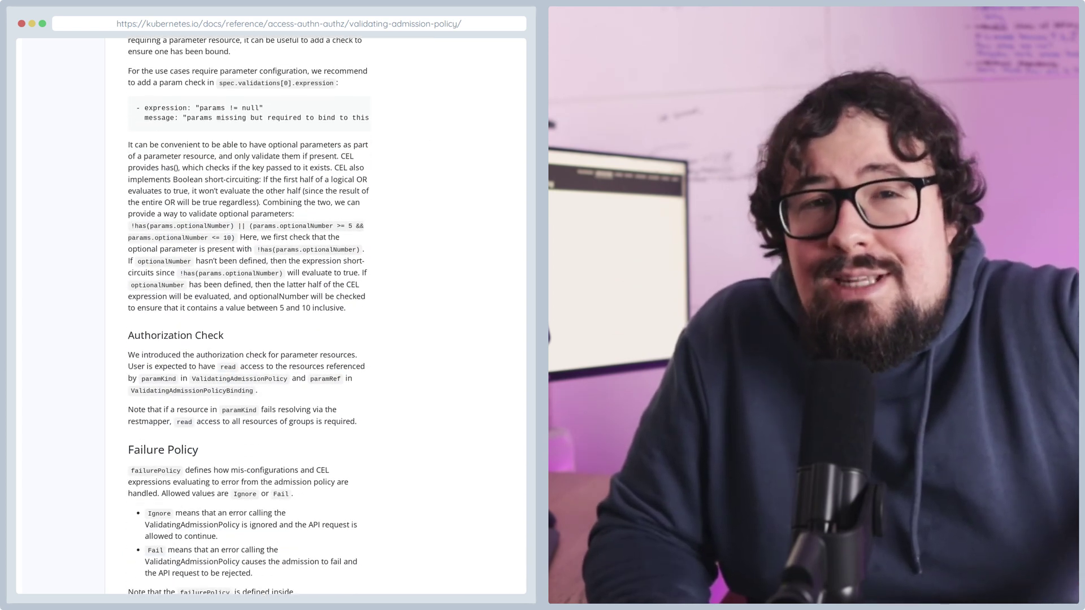
scroll(280, 314, "down", 3)
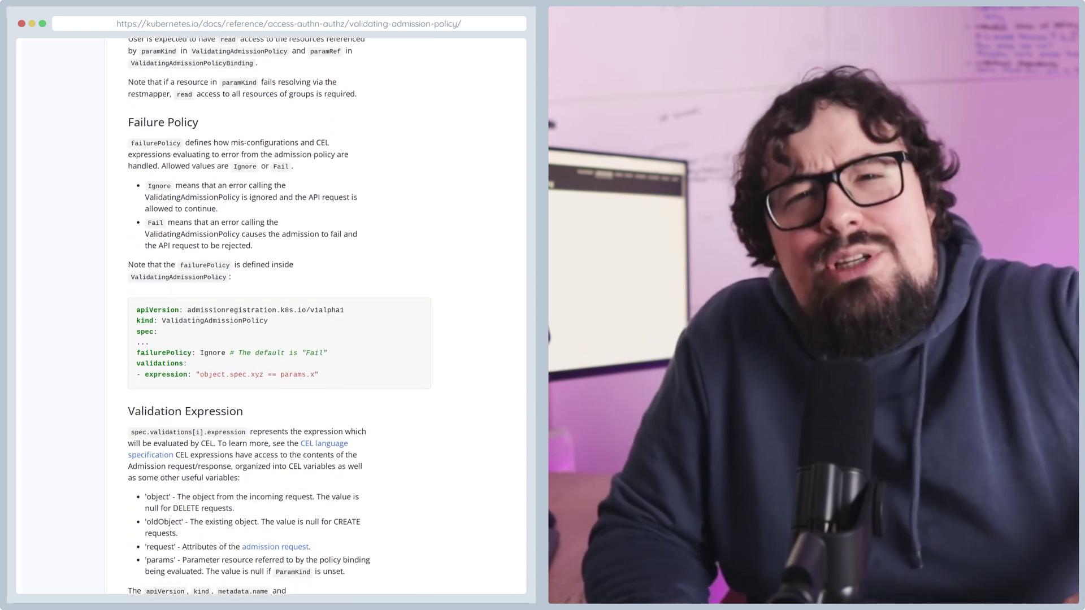
scroll(281, 314, "down", 5)
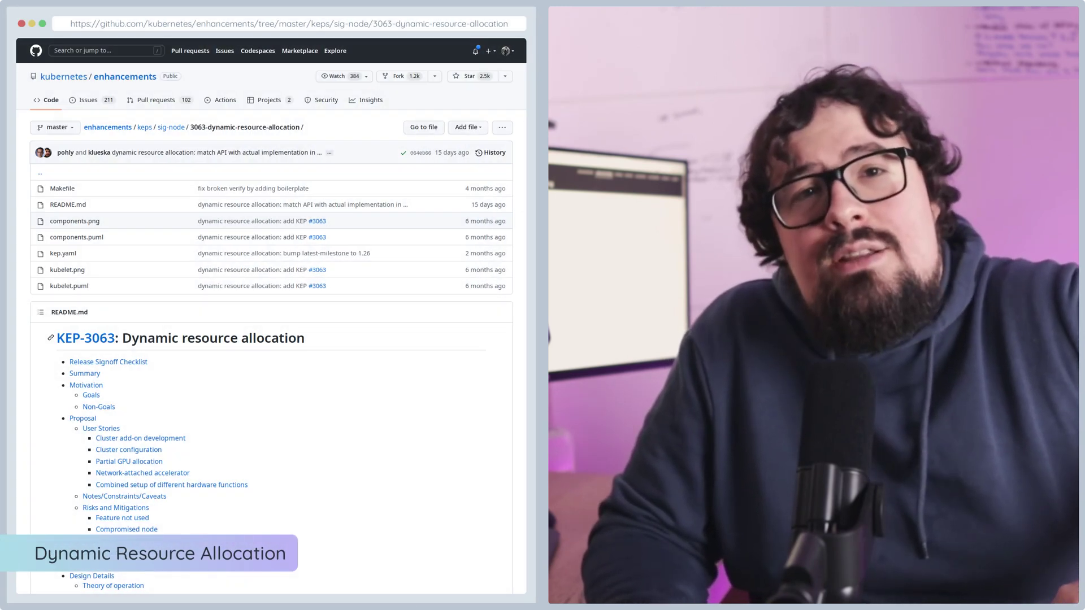
scroll(271, 339, "down", 5)
scroll(272, 340, "down", 5)
scroll(271, 339, "down", 5)
scroll(272, 339, "down", 5)
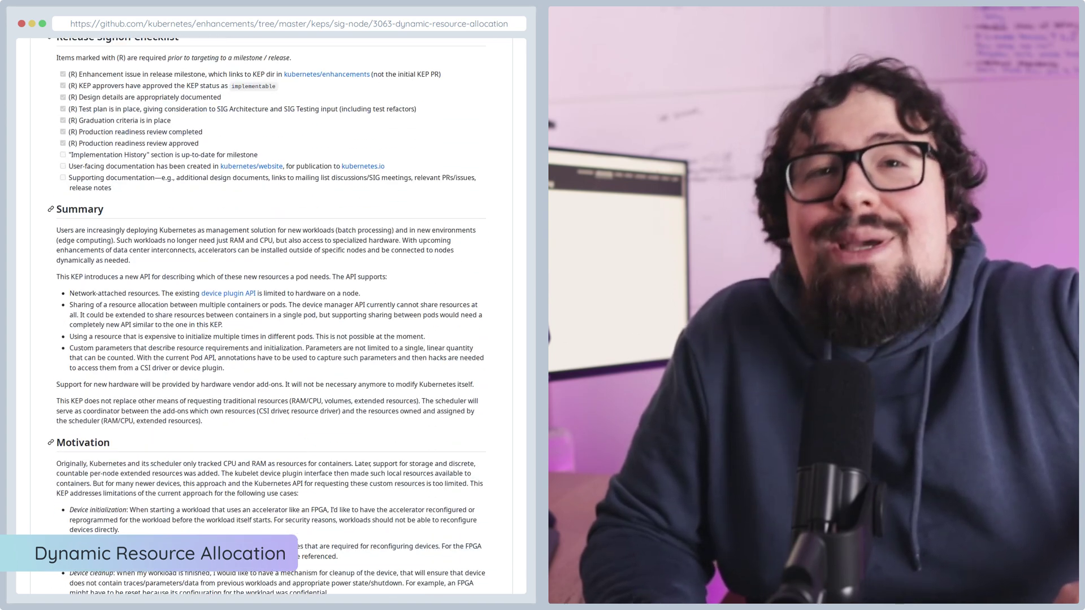
scroll(271, 339, "down", 5)
scroll(271, 339, "down", 5)
scroll(271, 339, "down", 5)
scroll(271, 339, "down", 5)
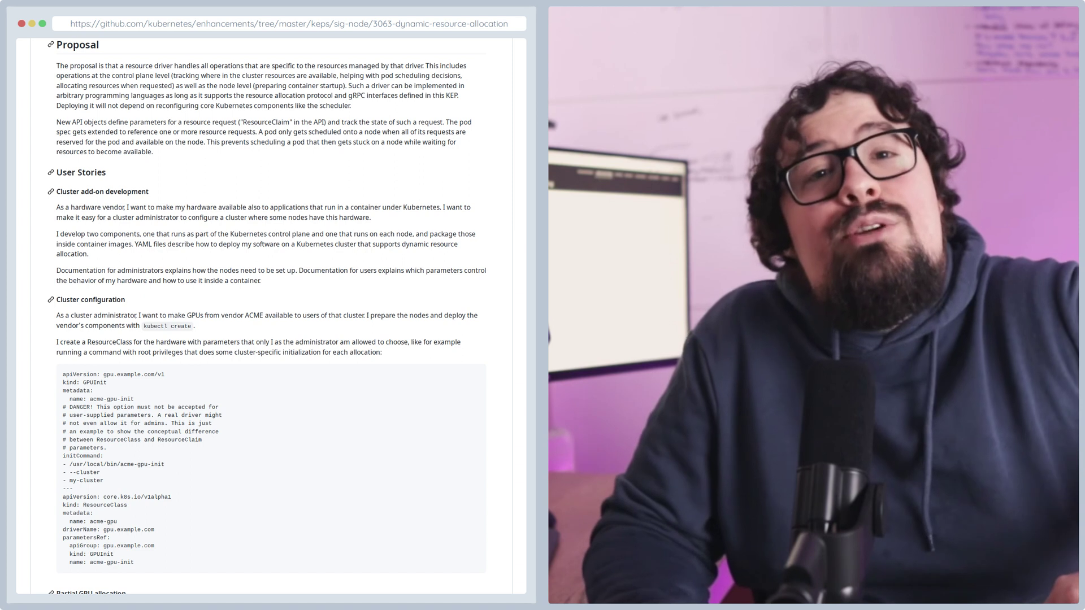
scroll(272, 339, "down", 2)
scroll(271, 339, "down", 2)
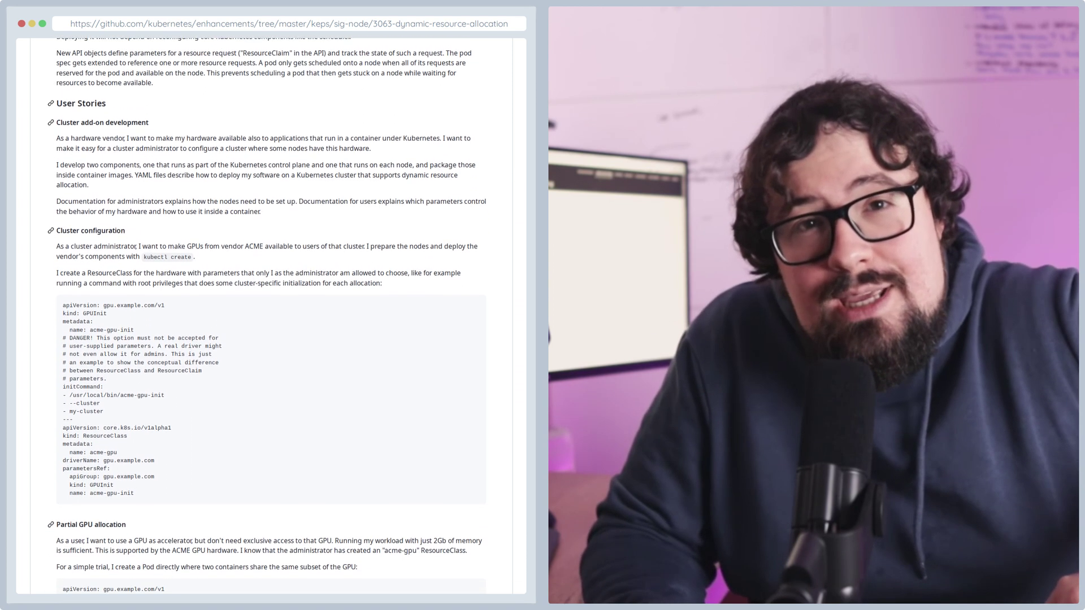
scroll(271, 339, "down", 2)
scroll(271, 339, "down", 2)
scroll(271, 339, "down", 1)
scroll(271, 339, "down", 1)
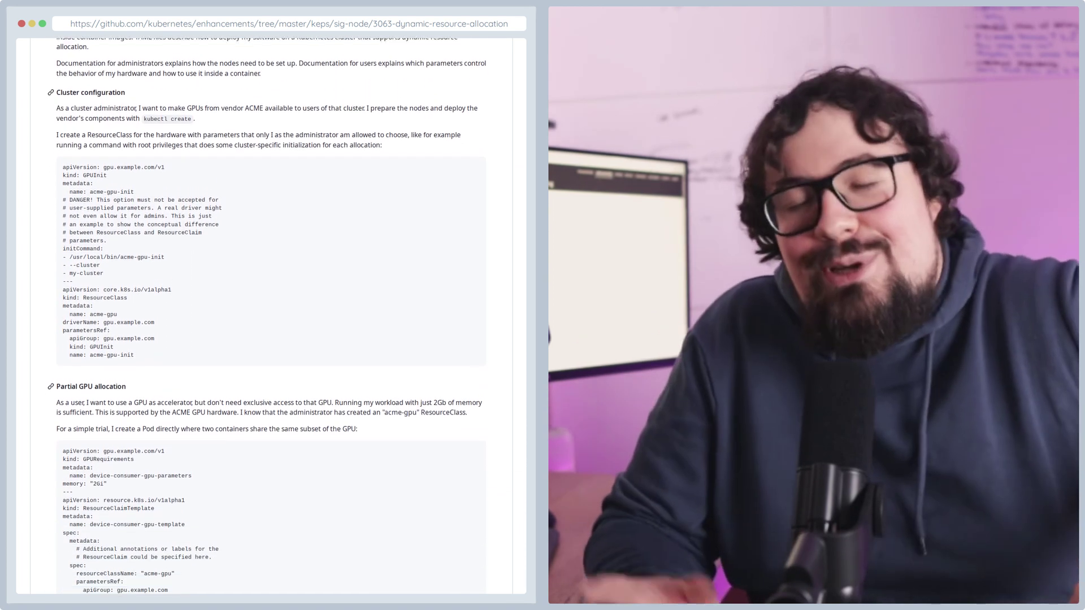
scroll(271, 339, "down", 1)
scroll(272, 339, "down", 1)
scroll(271, 339, "down", 1)
scroll(271, 340, "down", 1)
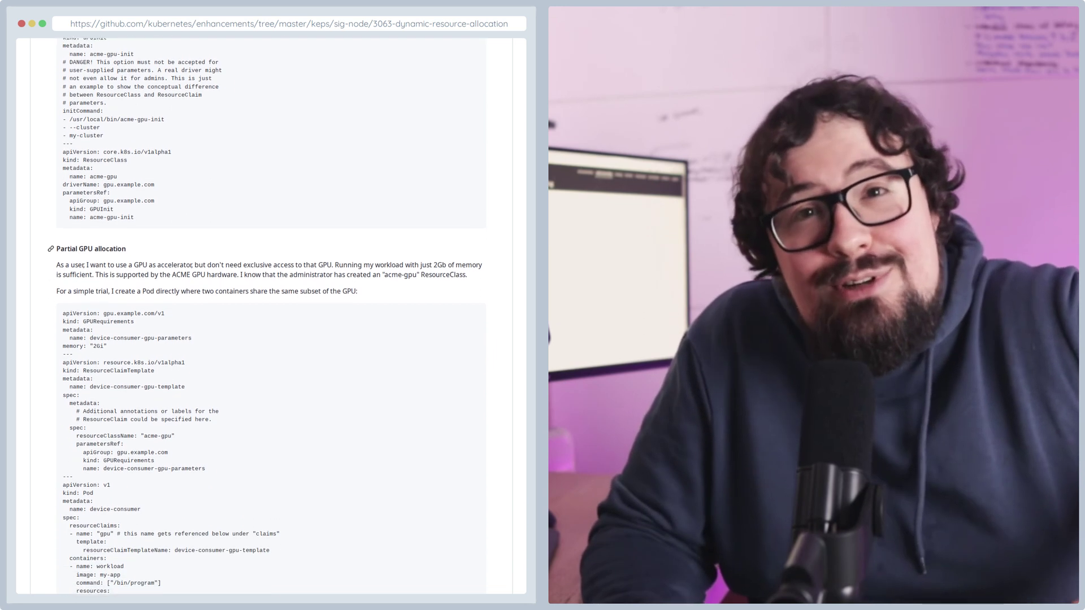
scroll(271, 339, "down", 1)
scroll(272, 340, "down", 1)
scroll(271, 339, "down", 1)
scroll(271, 340, "down", 1)
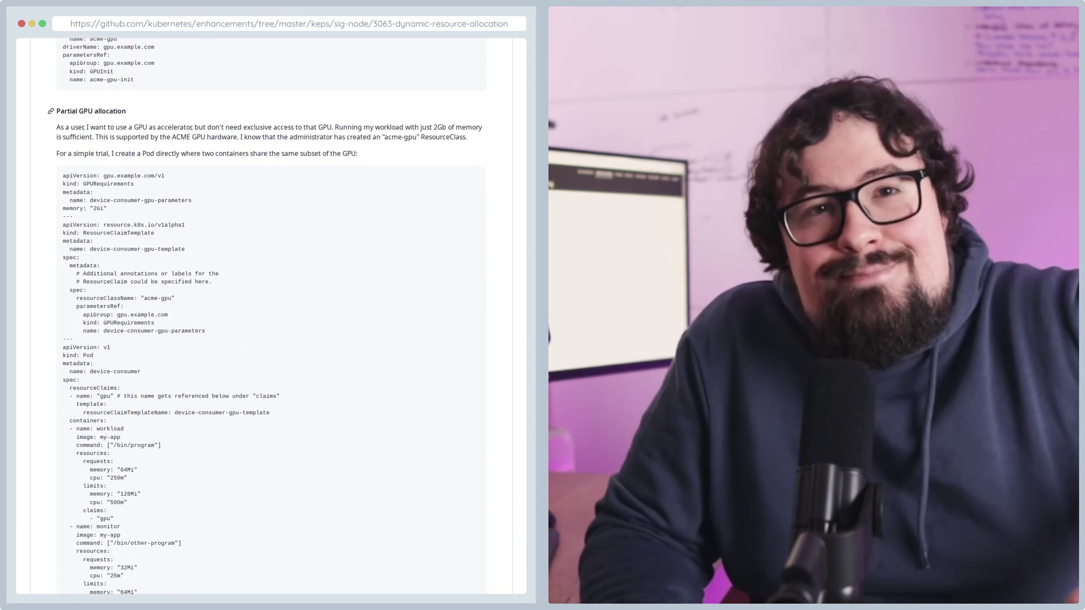
scroll(271, 339, "down", 1)
scroll(272, 339, "down", 1)
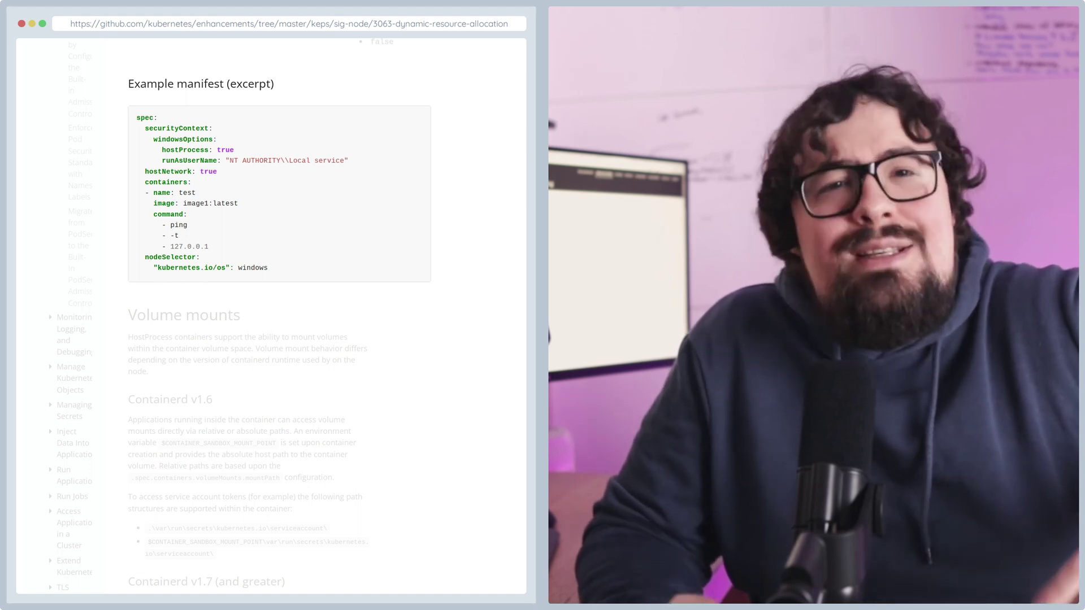
scroll(272, 339, "down", 1)
scroll(271, 339, "down", 3)
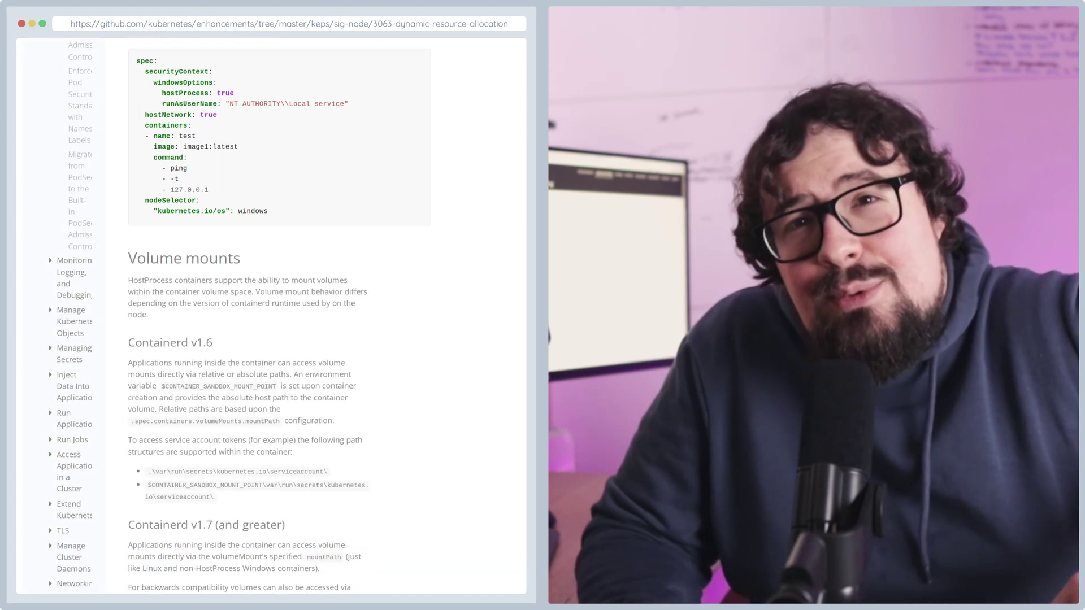
scroll(271, 340, "down", 3)
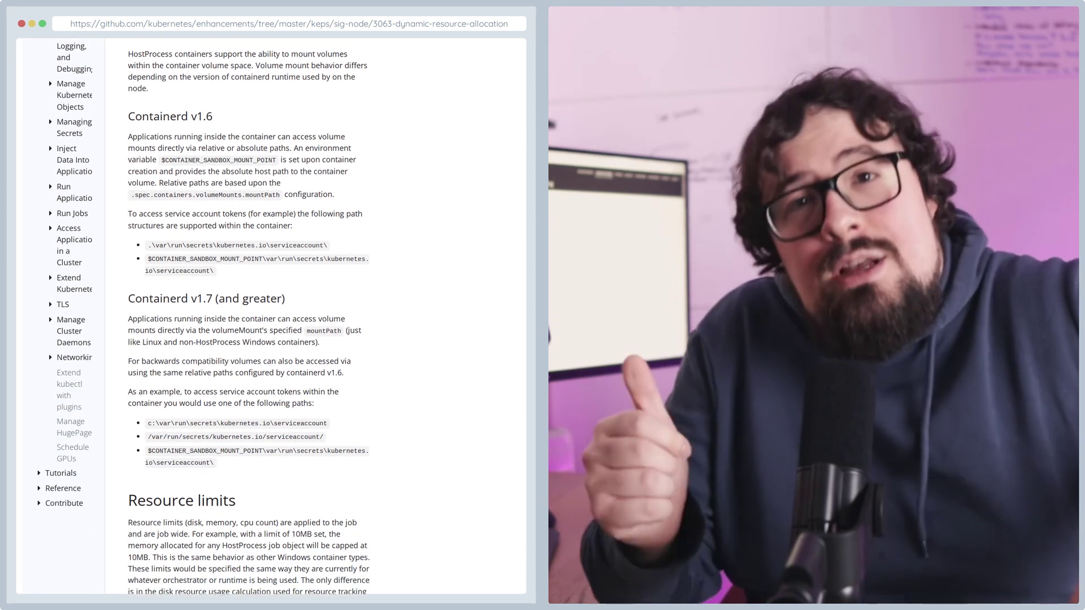
scroll(271, 339, "down", 3)
scroll(271, 339, "down", 3)
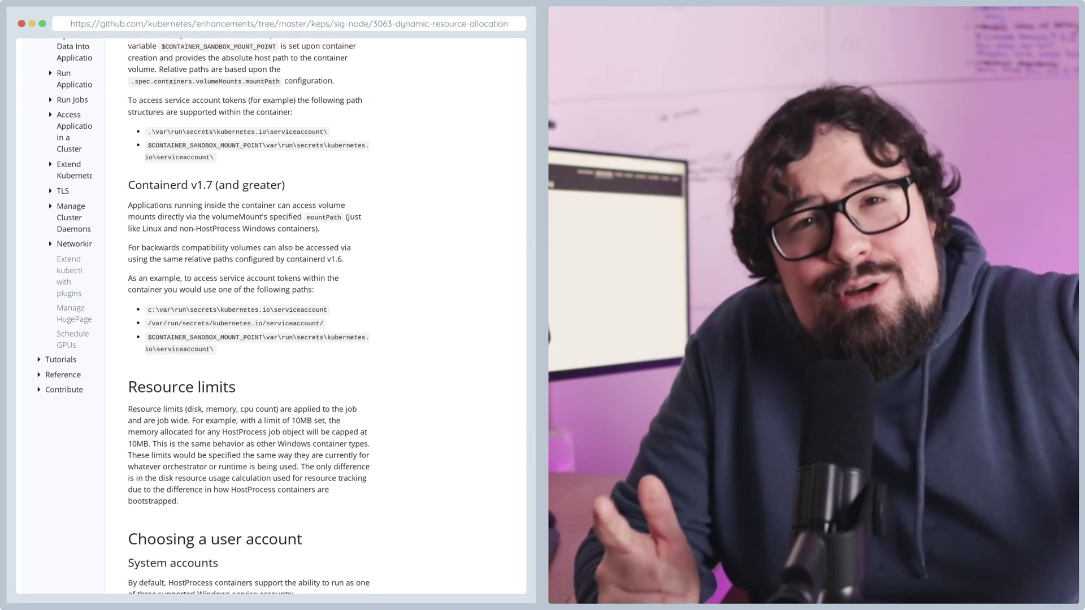
scroll(271, 339, "down", 3)
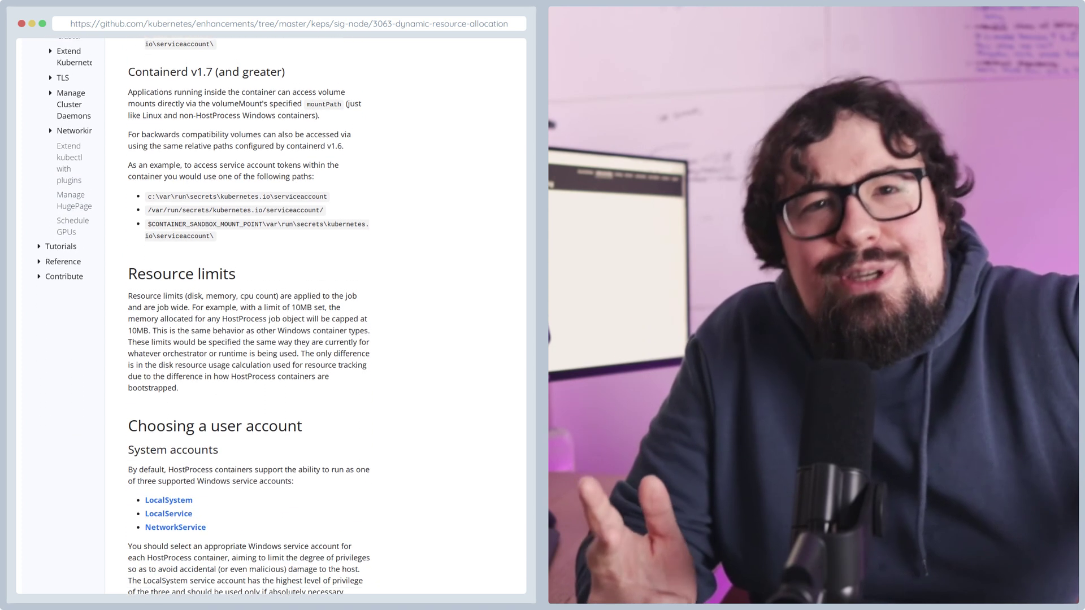
scroll(272, 339, "down", 3)
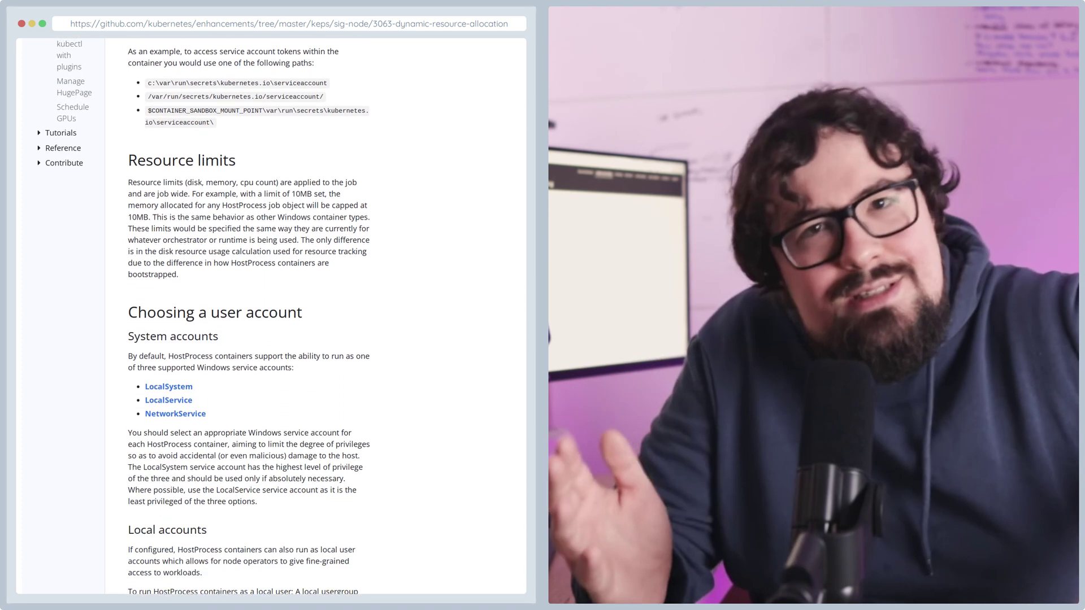
scroll(271, 339, "down", 3)
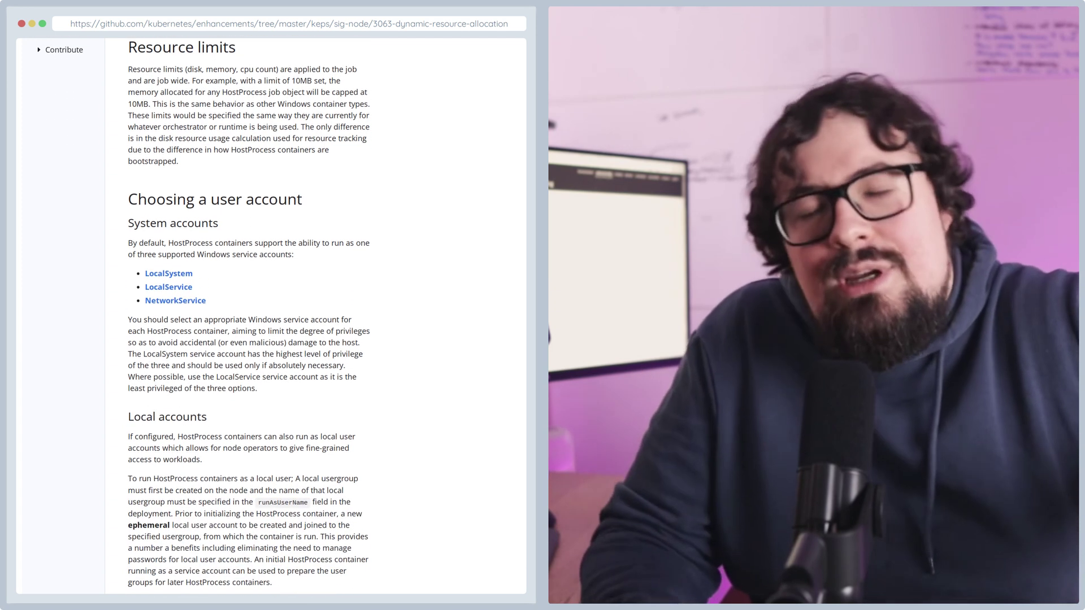
scroll(271, 339, "down", 1)
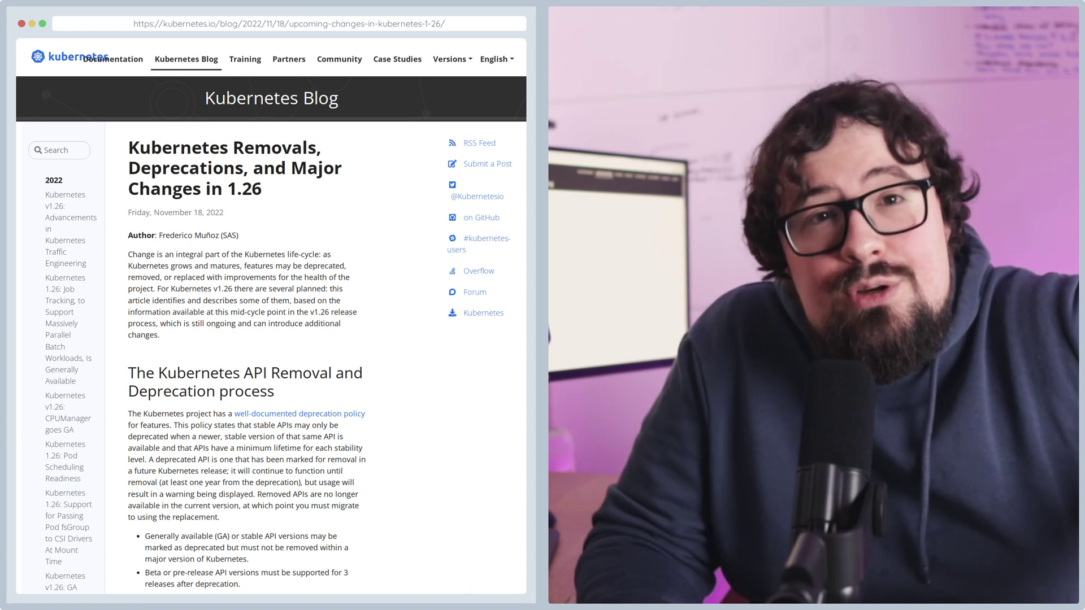
scroll(272, 340, "down", 5)
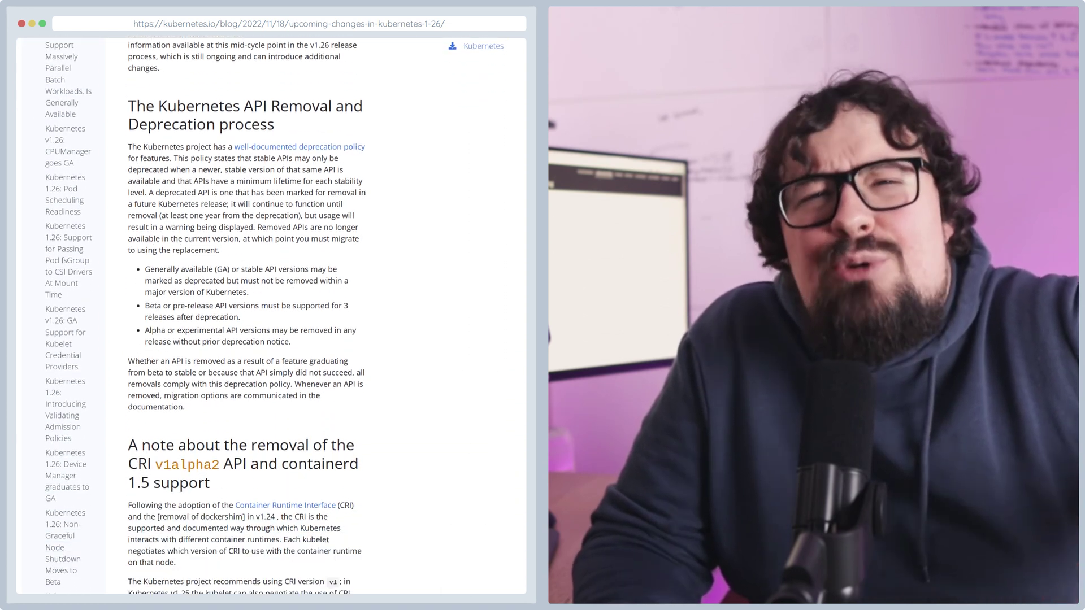
scroll(272, 339, "down", 2)
scroll(272, 339, "down", 1)
scroll(272, 339, "down", 1)
scroll(271, 339, "down", 1)
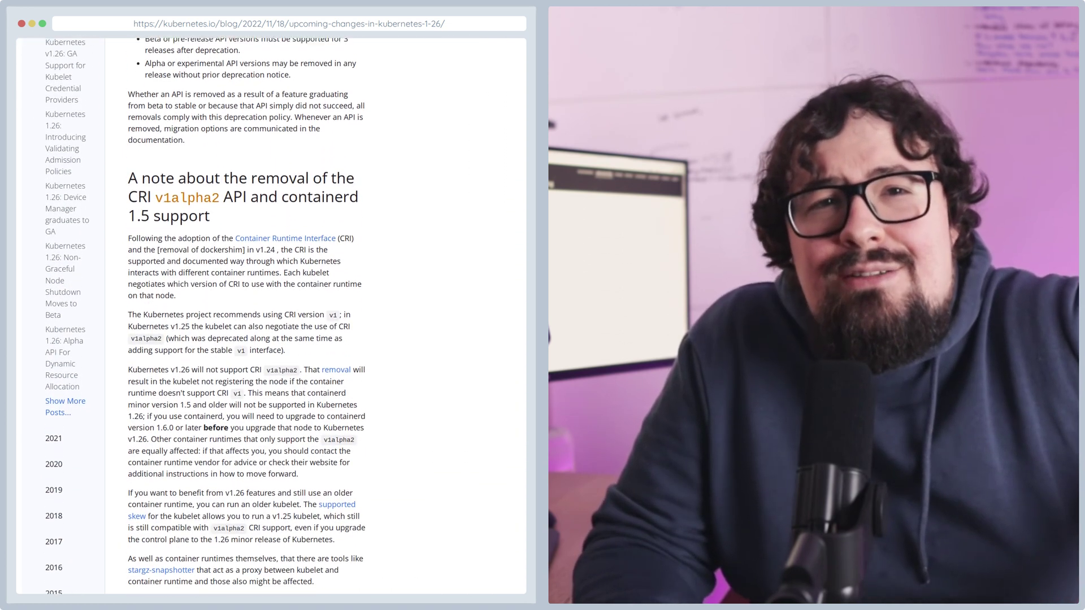
scroll(272, 340, "down", 2)
scroll(272, 339, "down", 1)
scroll(271, 339, "down", 1)
scroll(272, 339, "down", 1)
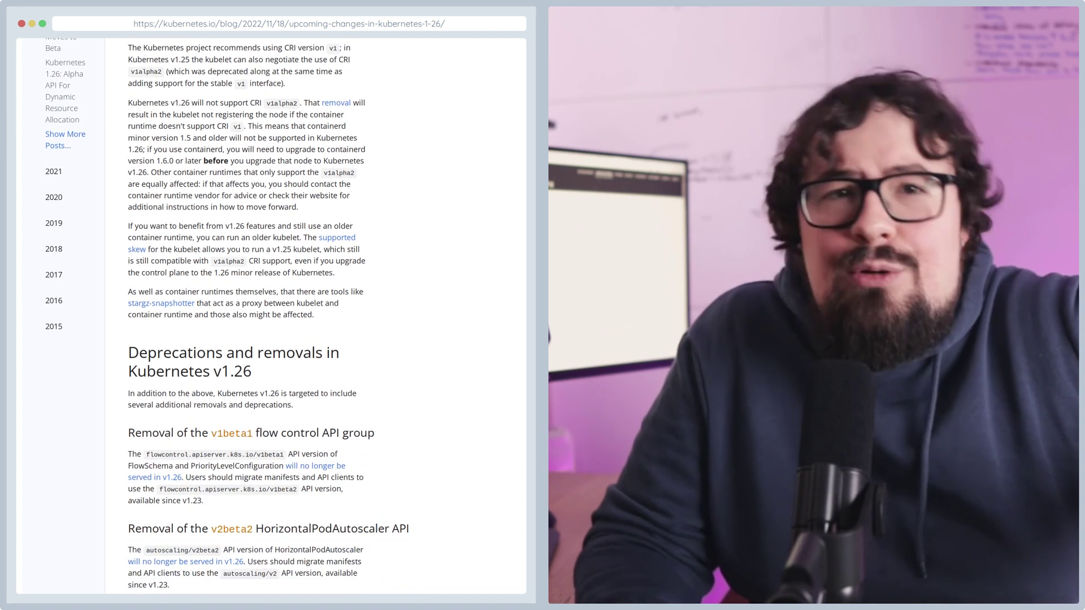
scroll(271, 339, "down", 2)
scroll(271, 339, "down", 1)
scroll(272, 339, "down", 1)
scroll(272, 339, "down", 1)
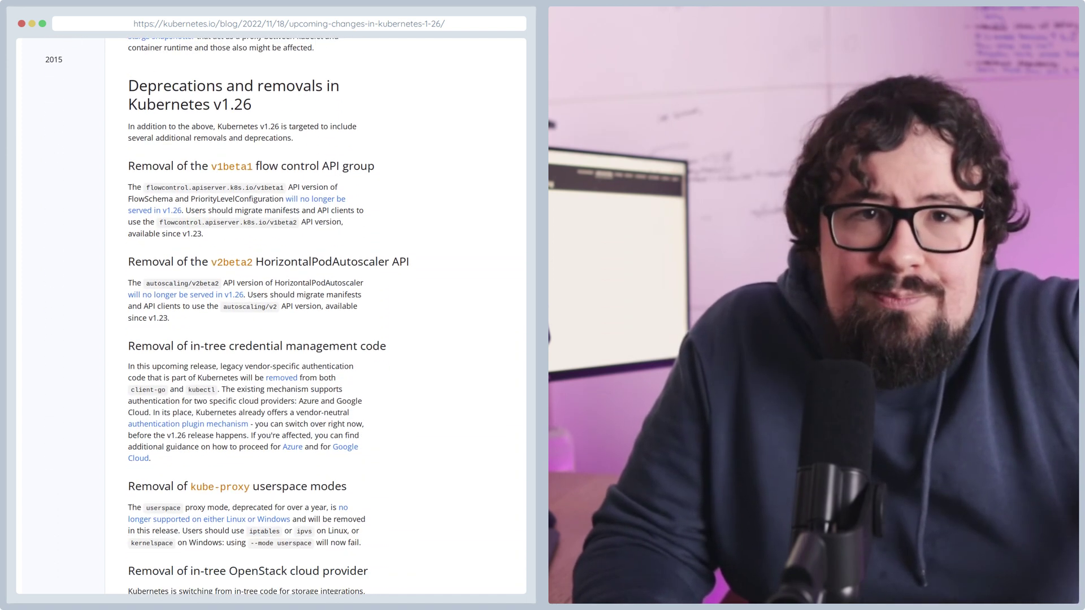
scroll(272, 339, "down", 1)
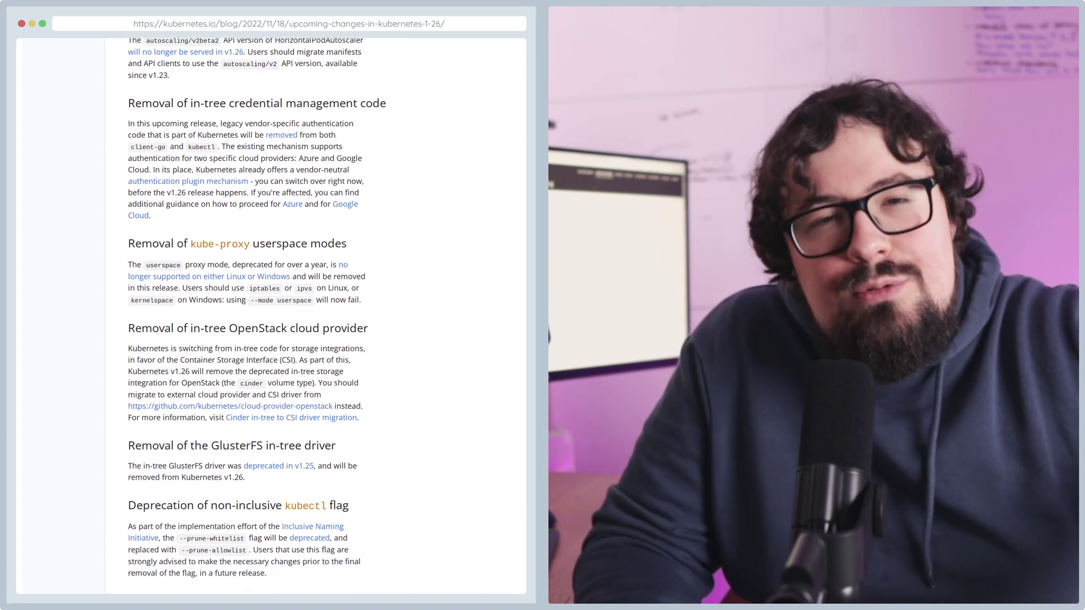
scroll(271, 339, "down", 1)
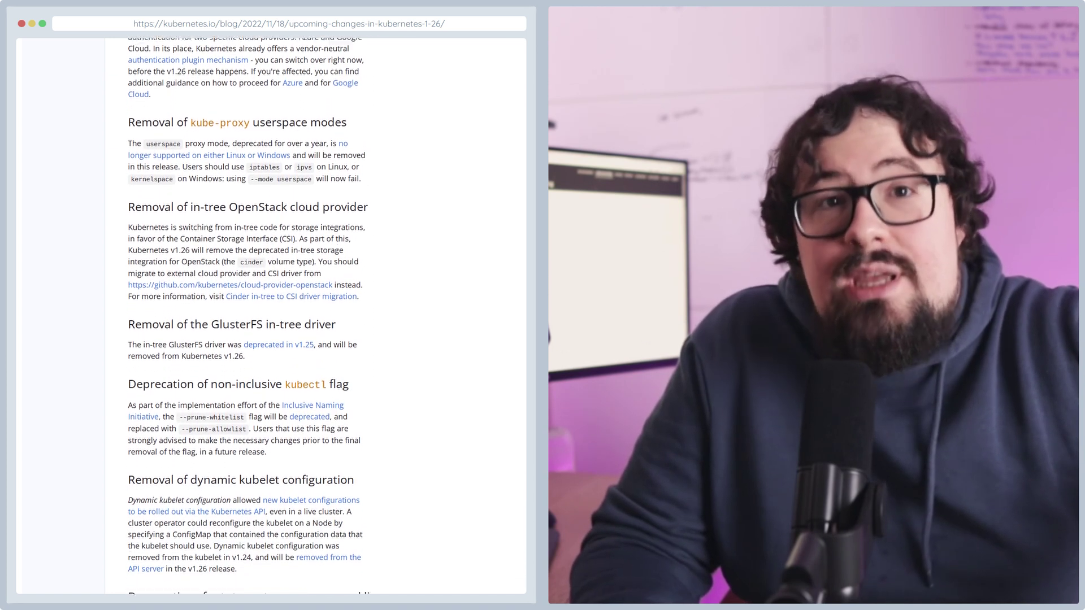
scroll(272, 339, "down", 1)
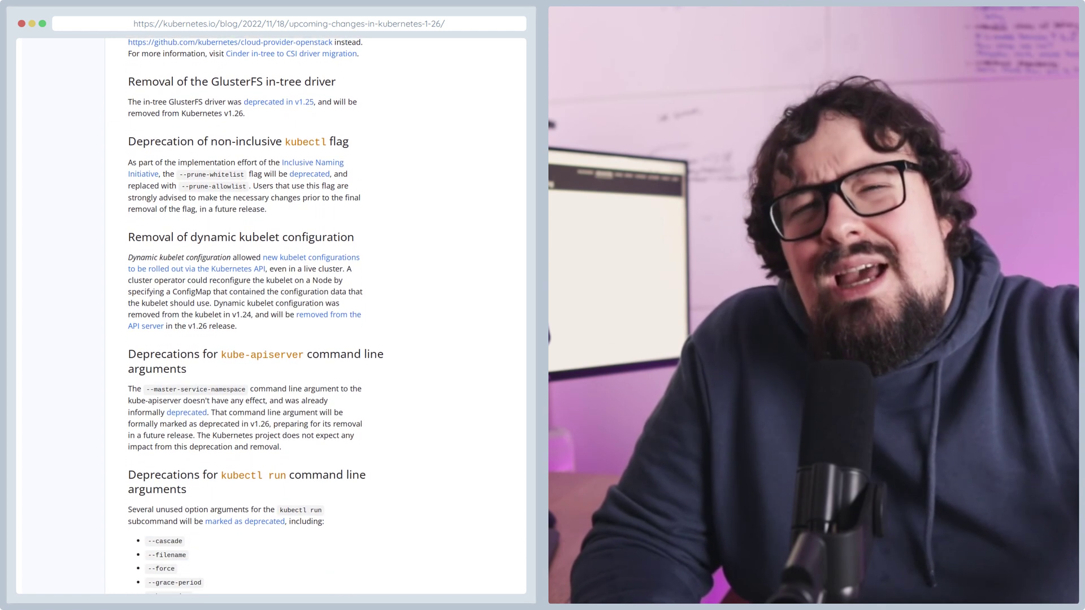
scroll(271, 339, "down", 2)
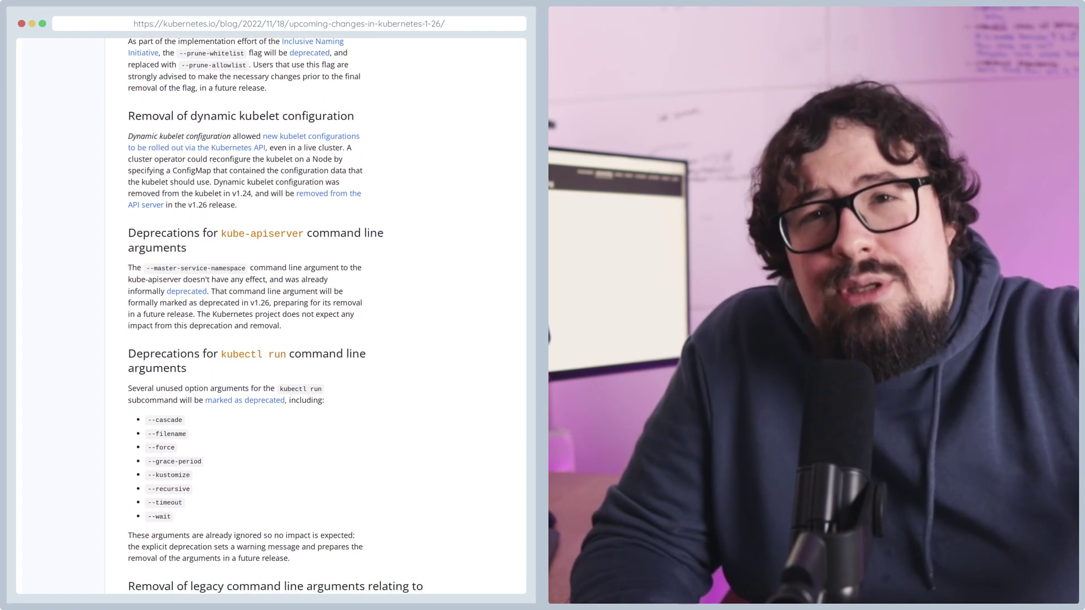
scroll(271, 339, "down", 2)
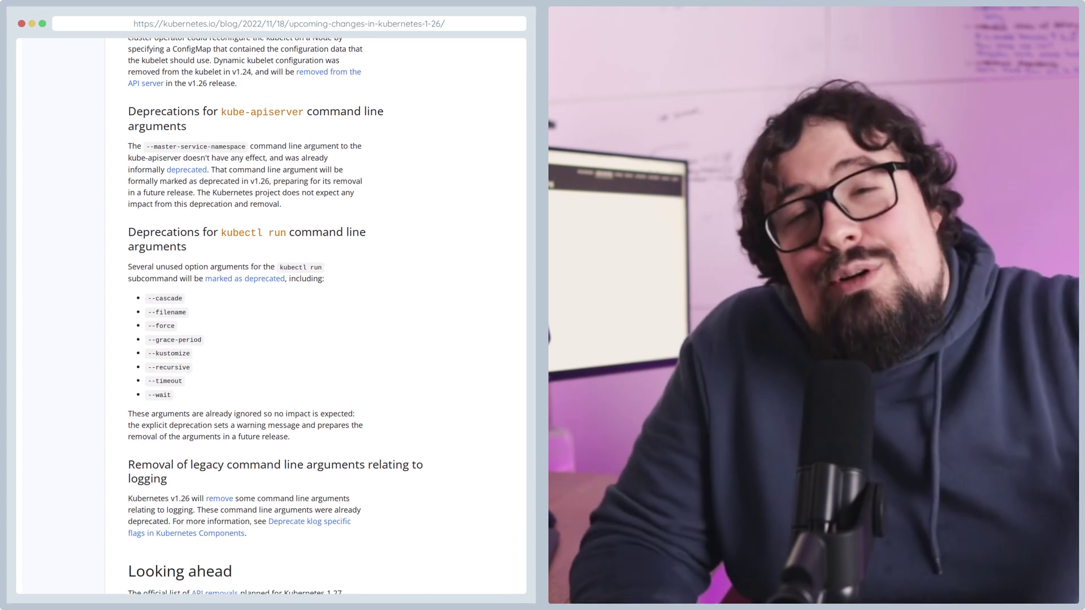